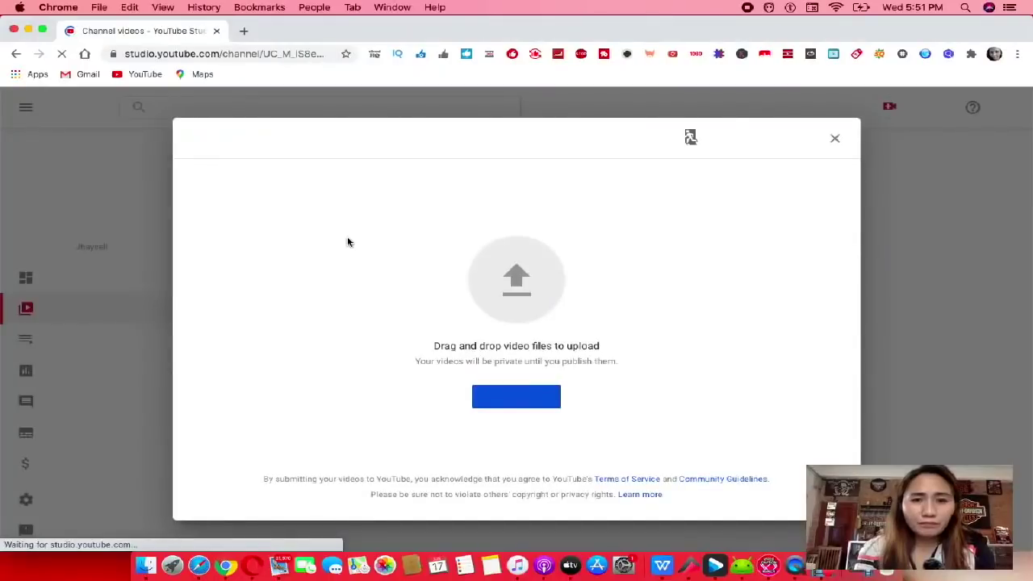
# Open the file chooser for the upload and preview the images and videos in the makeup tutorial folder.
pyautogui.click(510, 397)
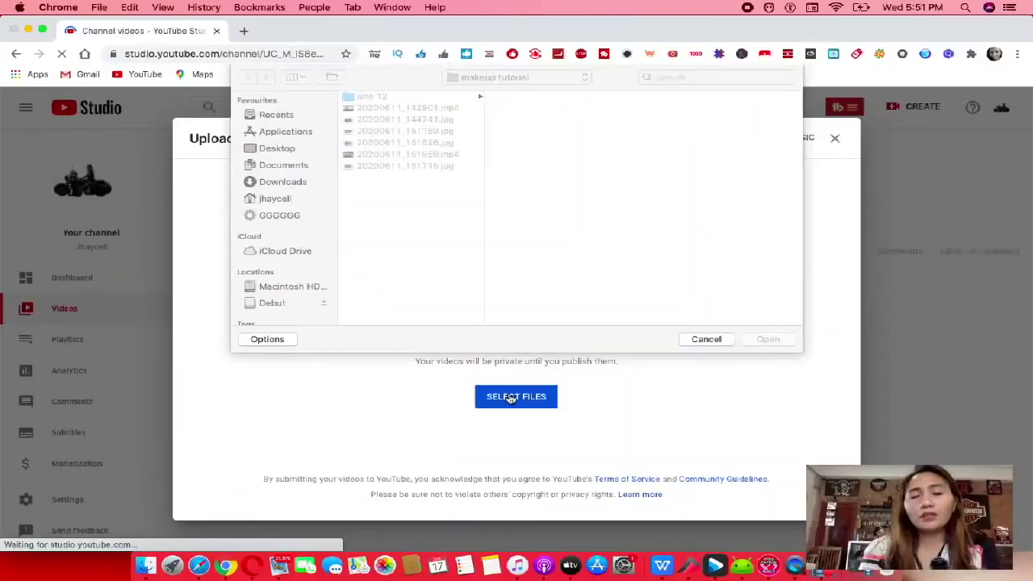
pyautogui.click(413, 108)
pyautogui.click(411, 119)
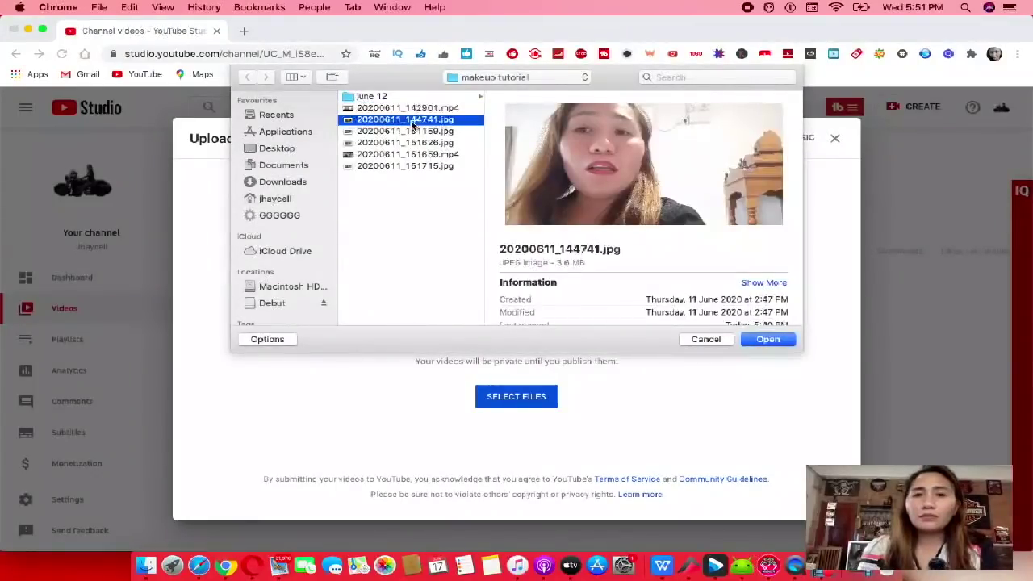
pyautogui.click(412, 131)
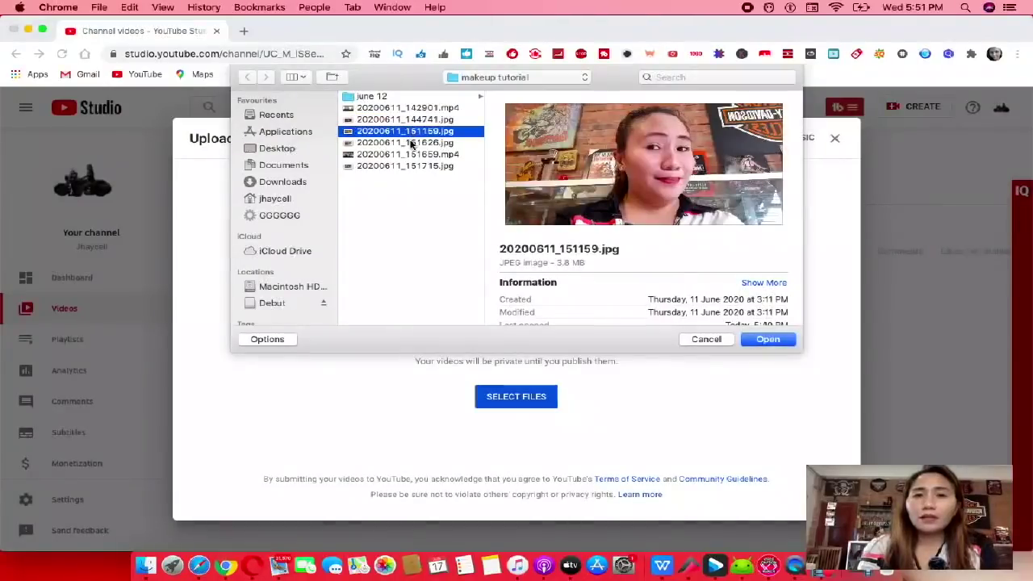
pyautogui.click(412, 143)
pyautogui.click(412, 155)
pyautogui.click(411, 166)
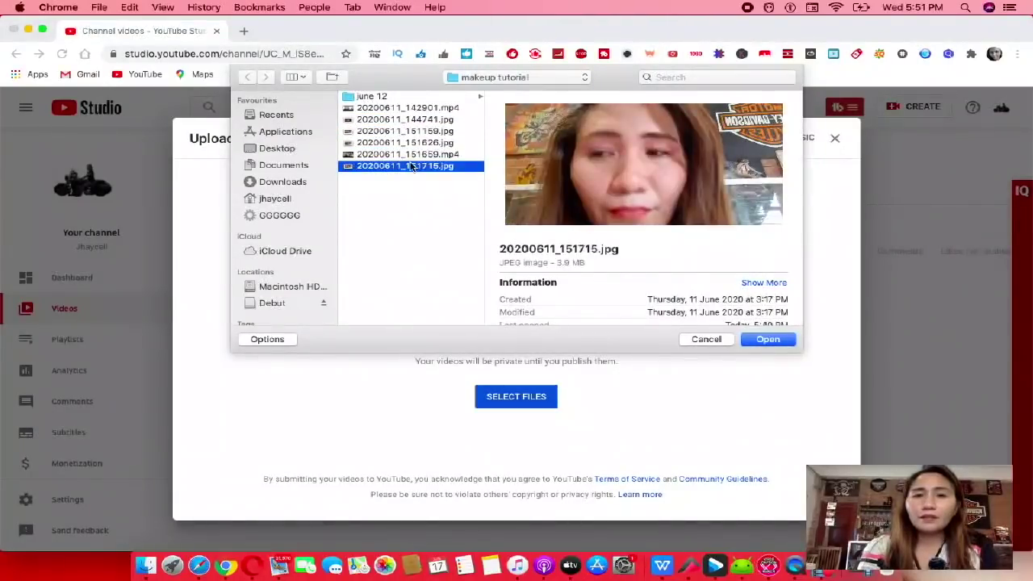
# Upload the video 20200613_175549.mp4 from the how to folder nested inside the june 12 folder.
pyautogui.click(375, 97)
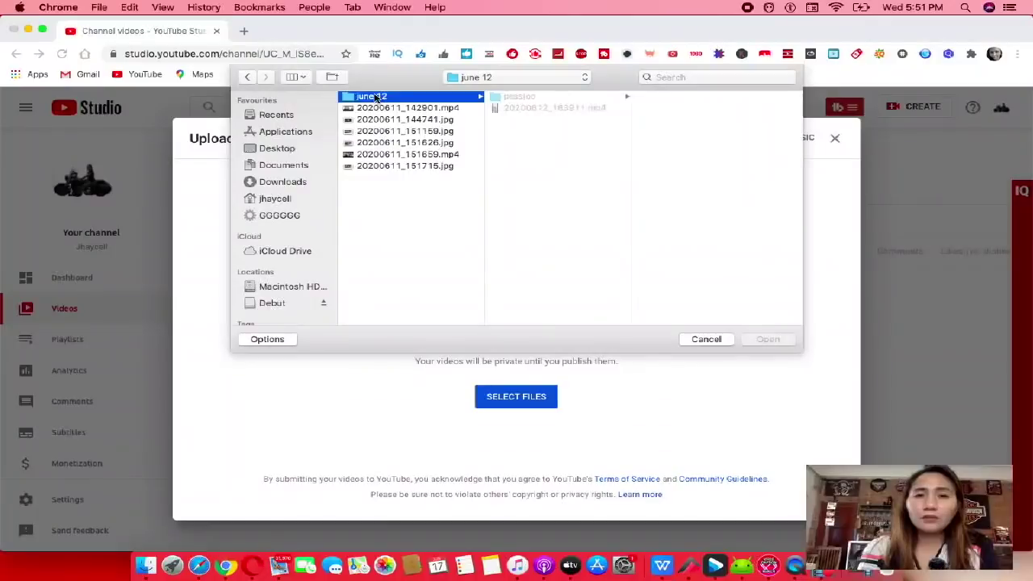
pyautogui.click(547, 98)
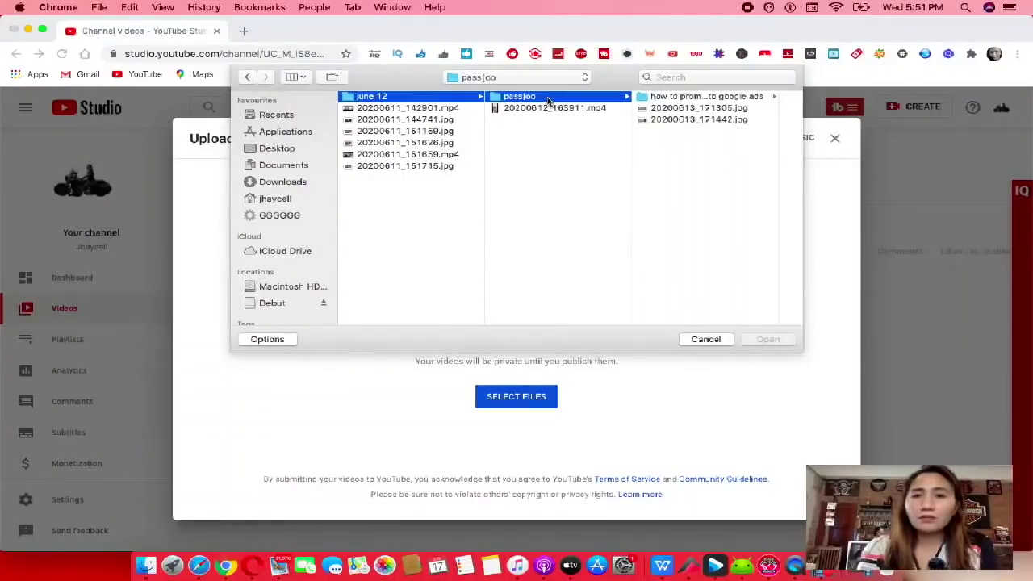
pyautogui.click(673, 97)
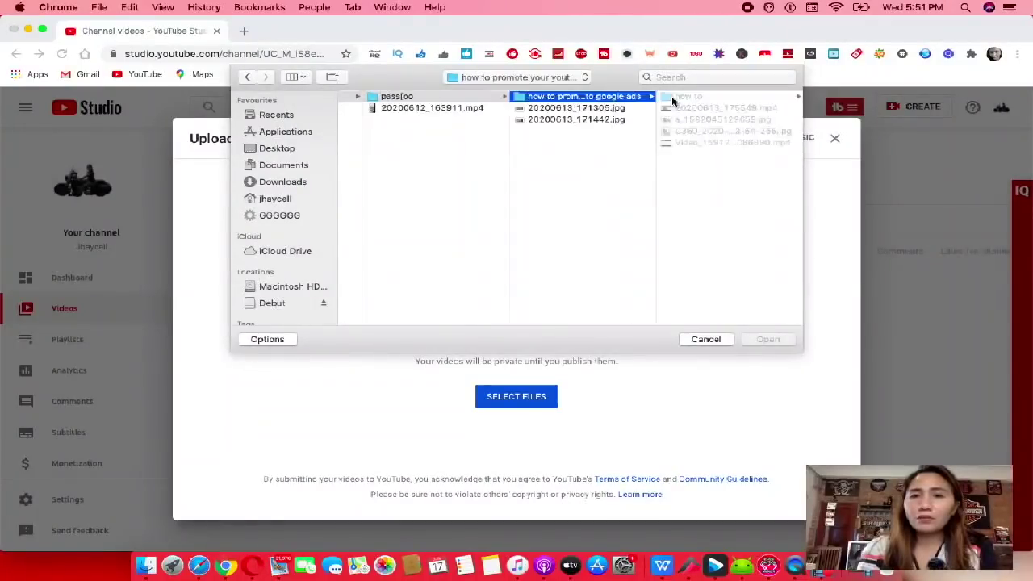
pyautogui.click(683, 98)
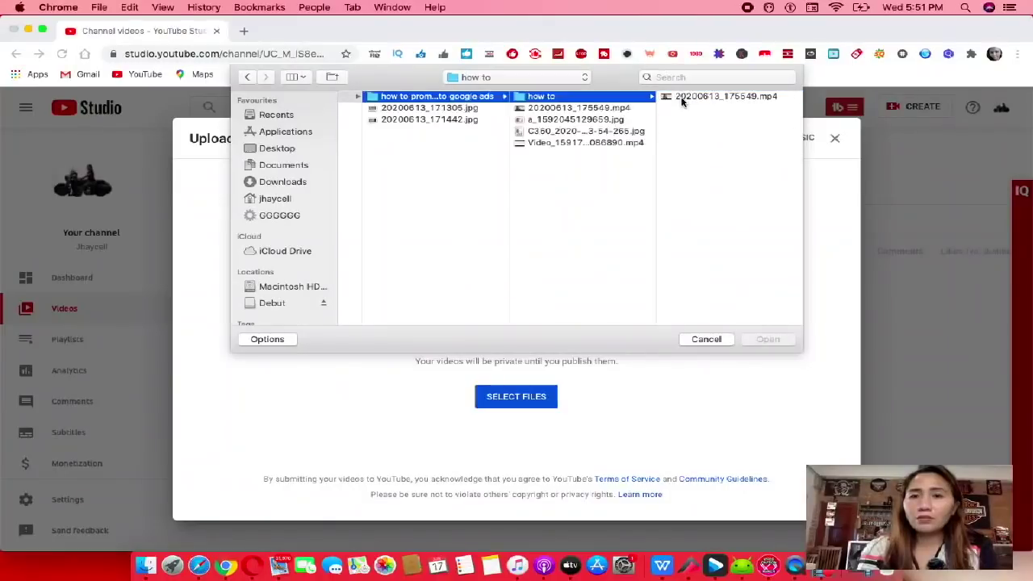
pyautogui.click(690, 97)
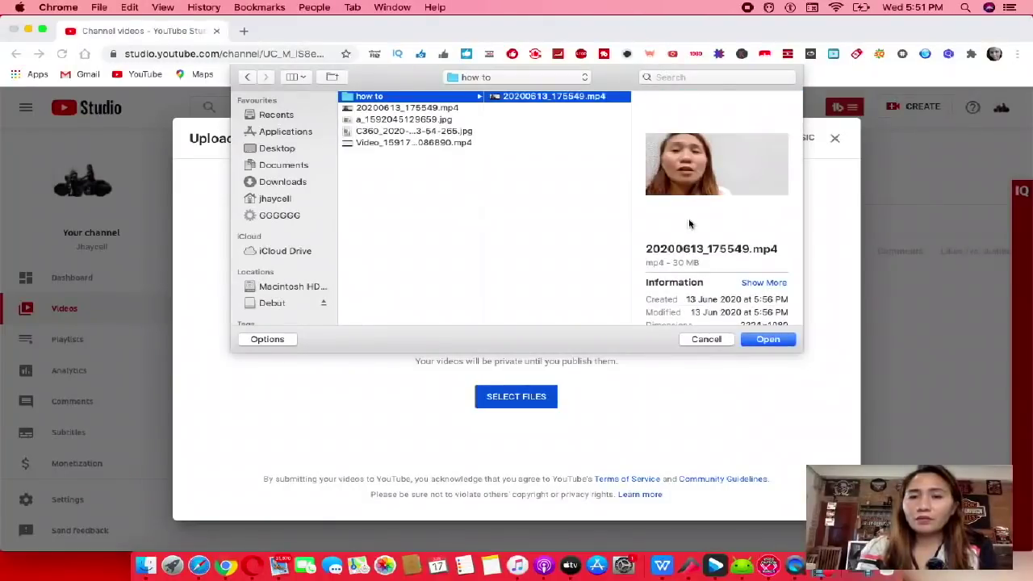
pyautogui.click(767, 339)
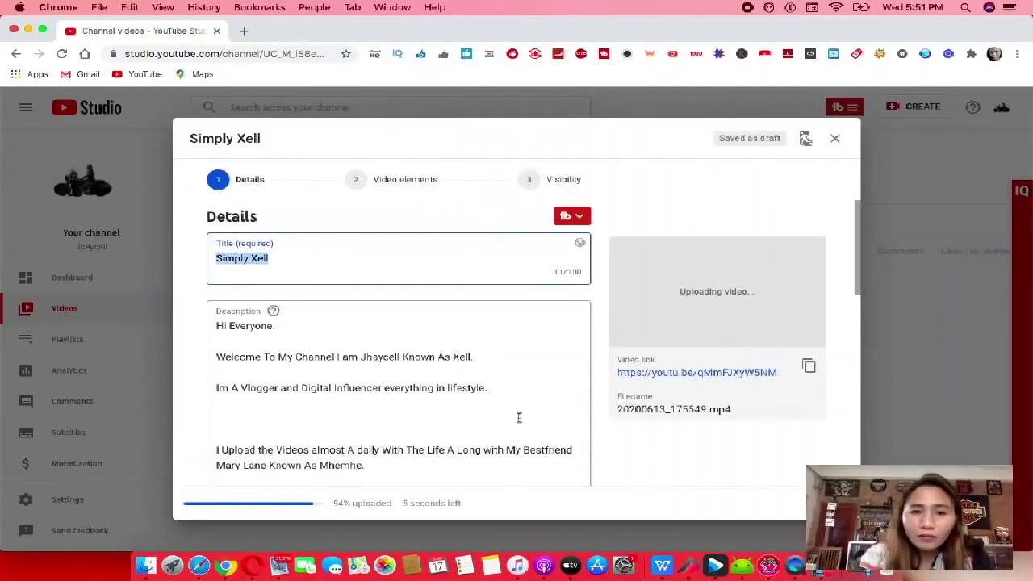
# Replace the uploaded video's default title with "how to download videos in youtube".
pyautogui.scroll(-3, 519, 417)
pyautogui.scroll(-4, 519, 417)
pyautogui.scroll(5, 519, 420)
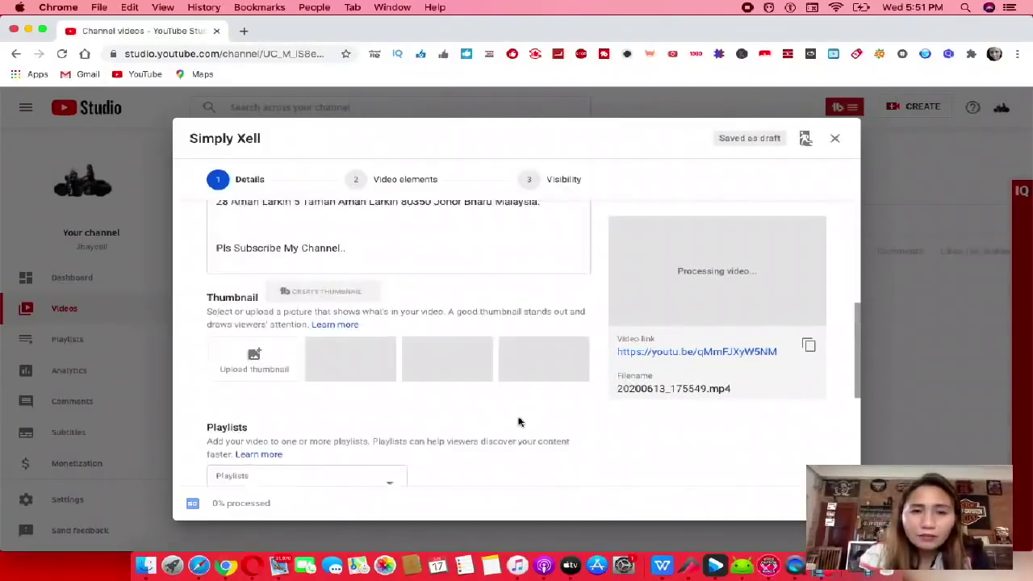
pyautogui.scroll(3, 519, 417)
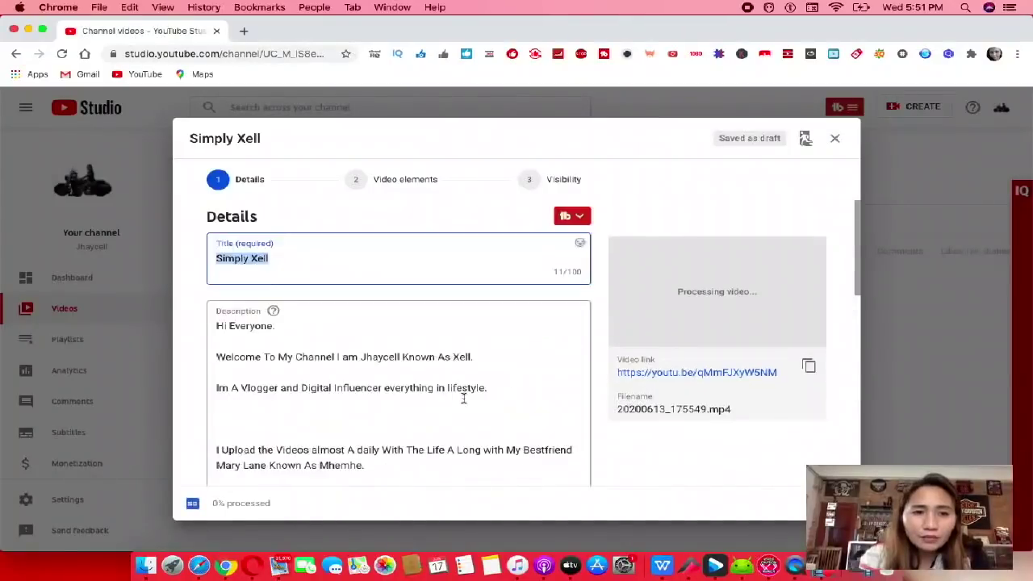
pyautogui.click(272, 260)
pyautogui.press('BackSpace')
pyautogui.press('BackSpace')
pyautogui.press('BackSpace')
pyautogui.press('BackSpace')
pyautogui.press('BackSpace')
pyautogui.press('BackSpace')
pyautogui.press('BackSpace')
pyautogui.press('BackSpace')
pyautogui.press('BackSpace')
pyautogui.press('BackSpace')
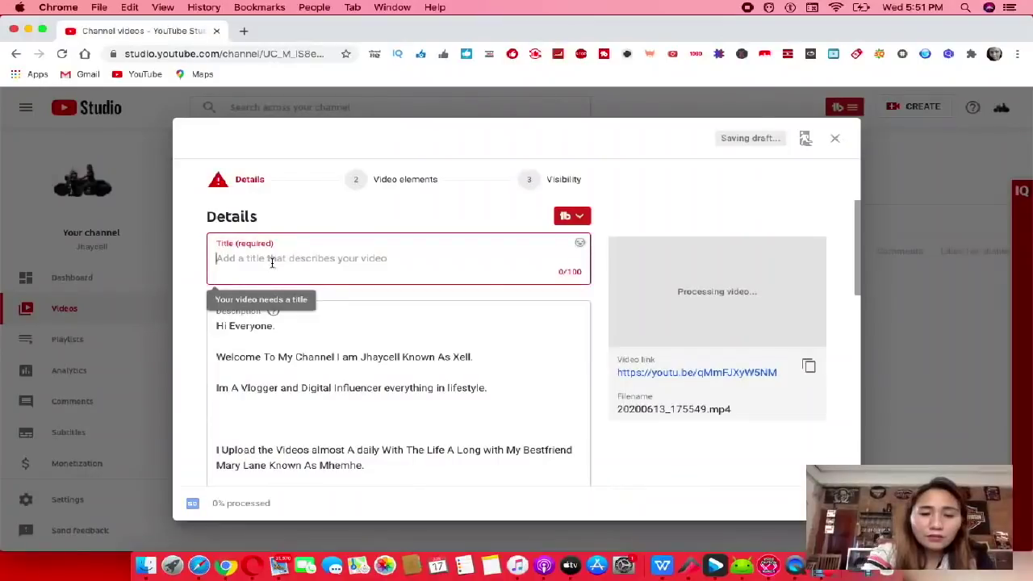
pyautogui.write('how t')
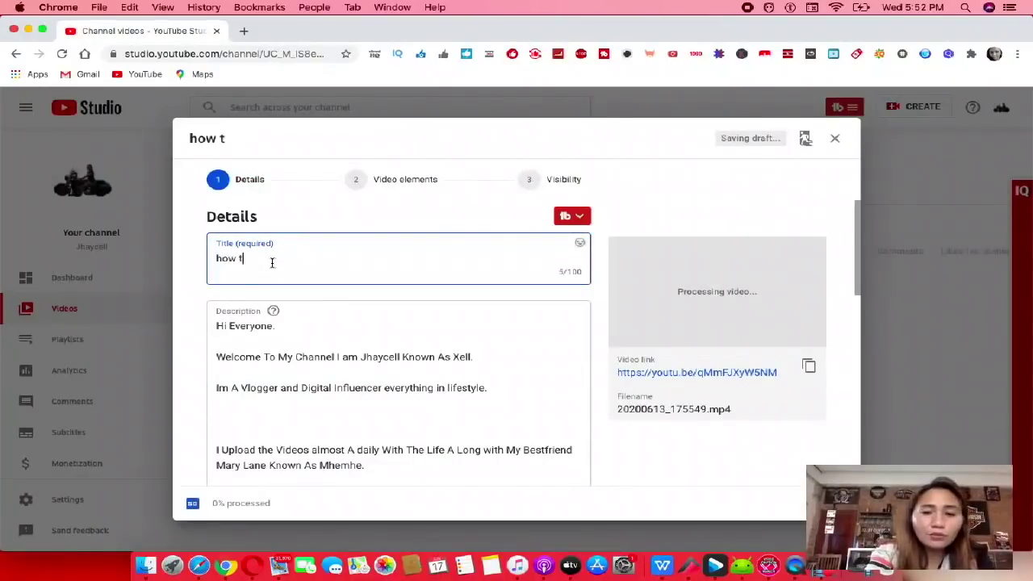
pyautogui.write('o do')
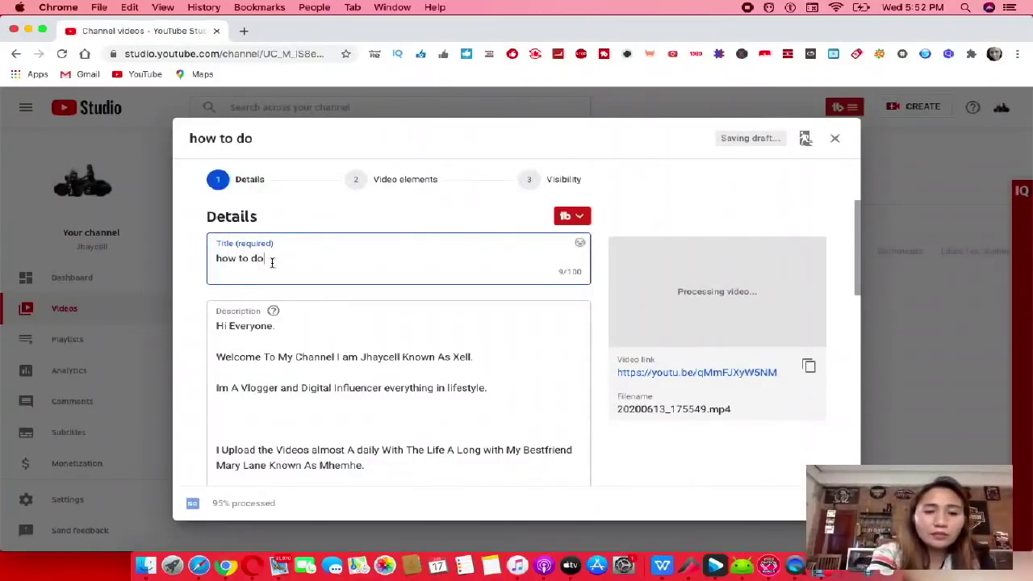
pyautogui.write('wnload videos in')
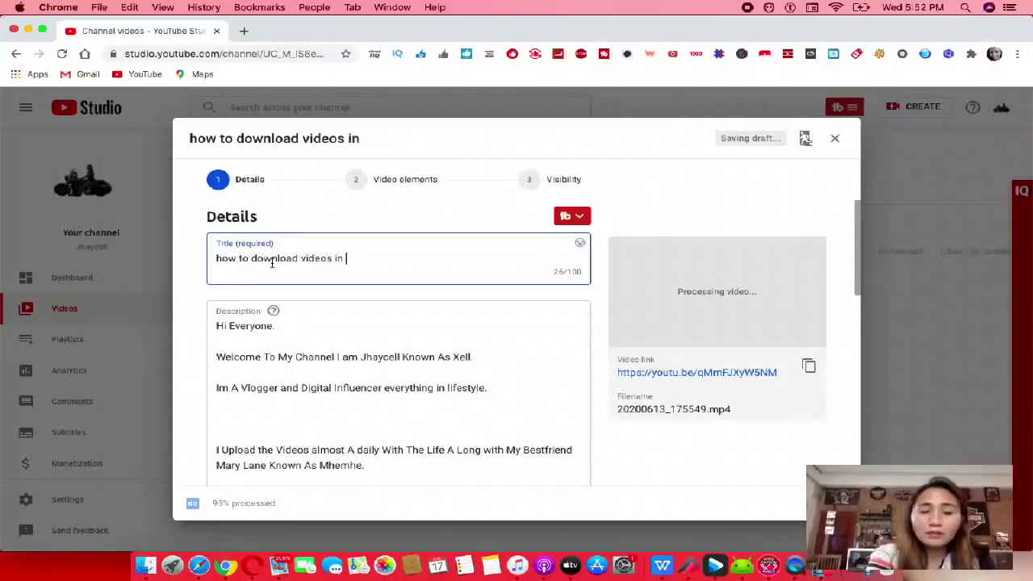
pyautogui.write('outube')
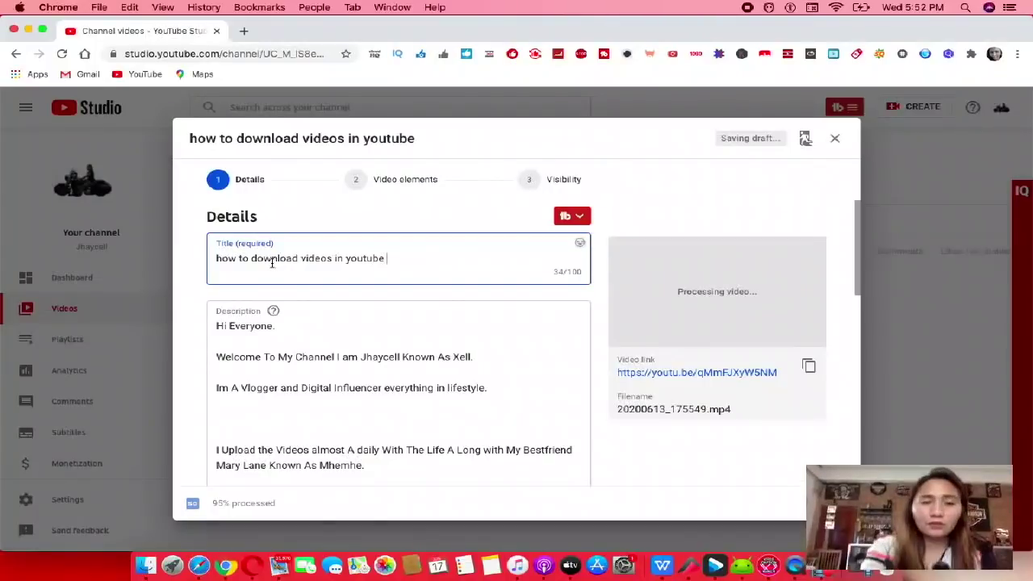
# Add the video to the "how to" playlist.
pyautogui.scroll(-2, 316, 319)
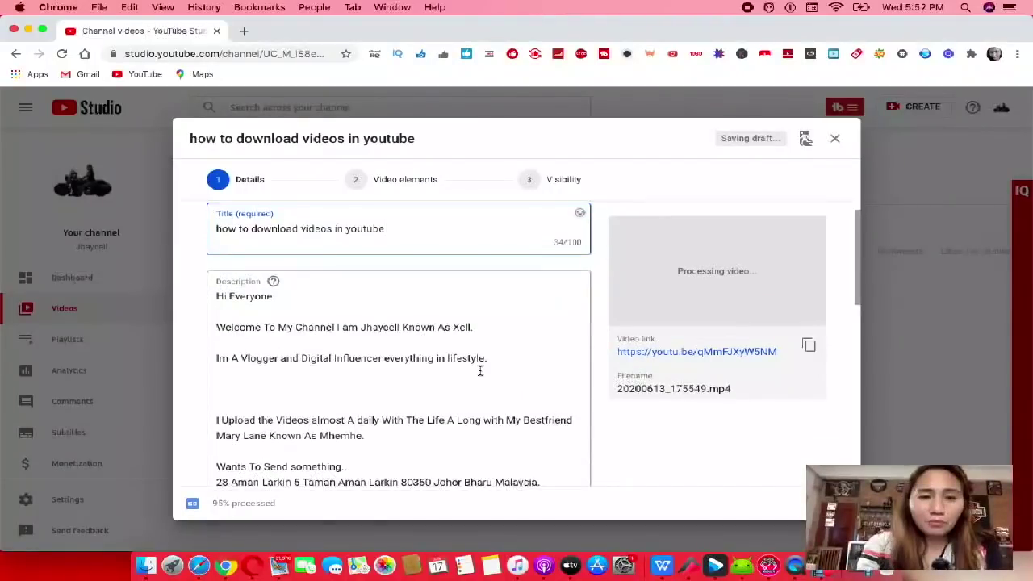
pyautogui.scroll(-7, 332, 334)
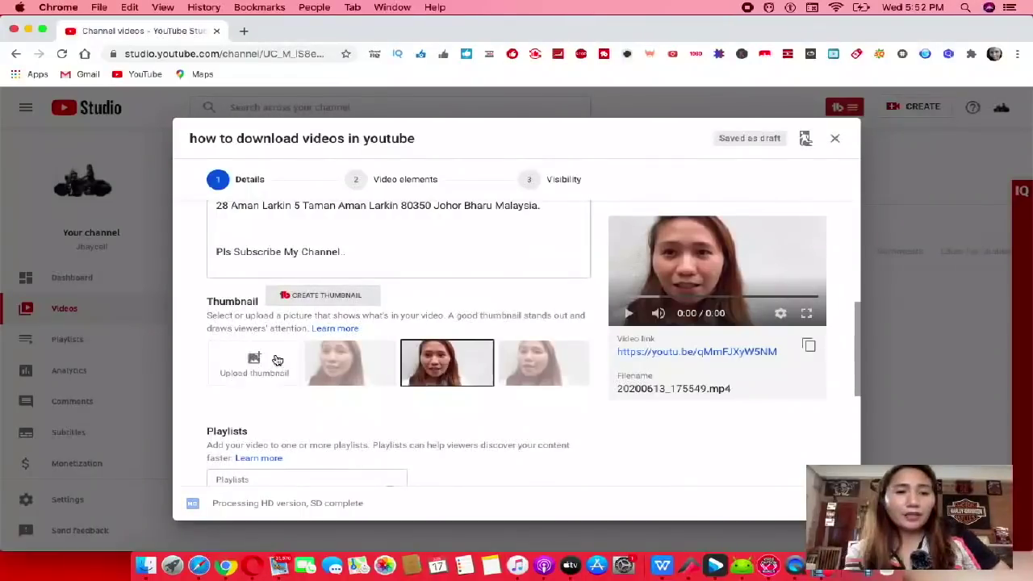
pyautogui.scroll(-4, 285, 379)
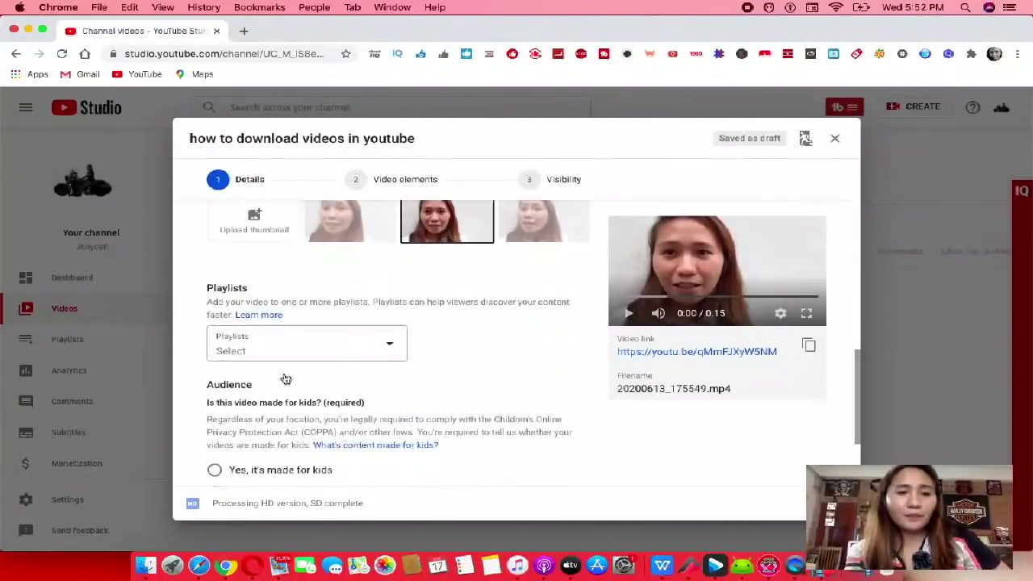
pyautogui.click(391, 342)
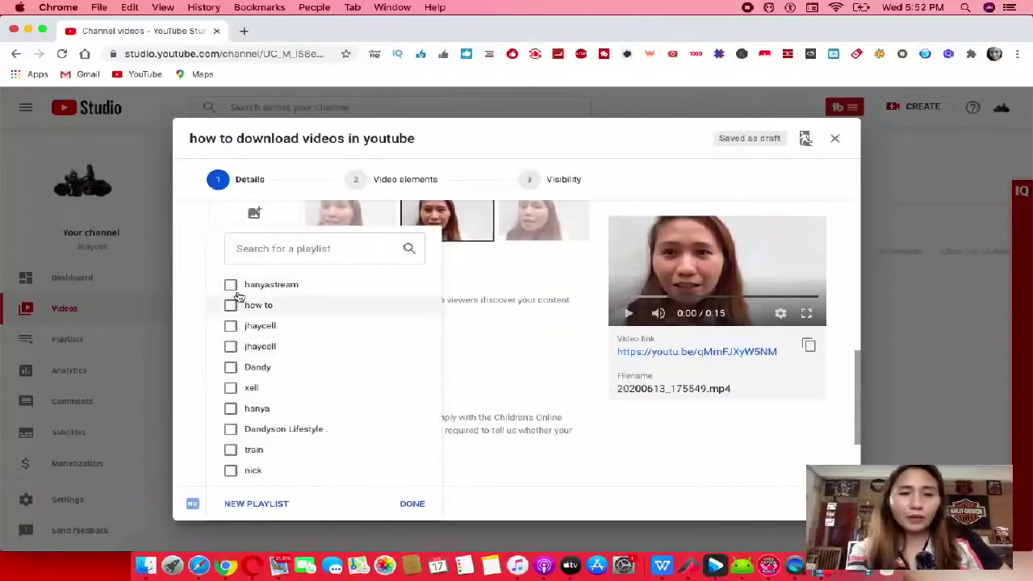
pyautogui.click(231, 307)
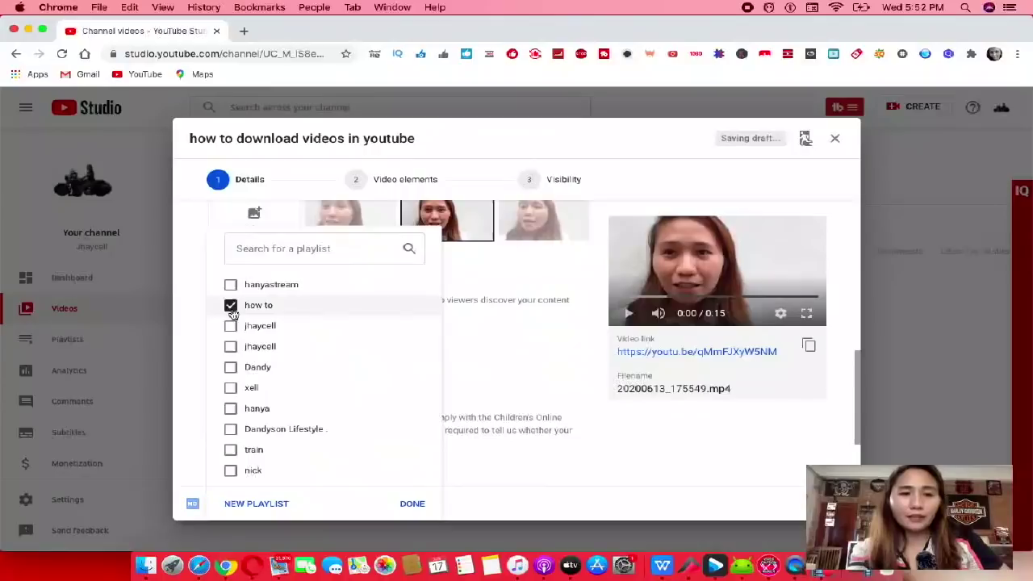
pyautogui.click(413, 504)
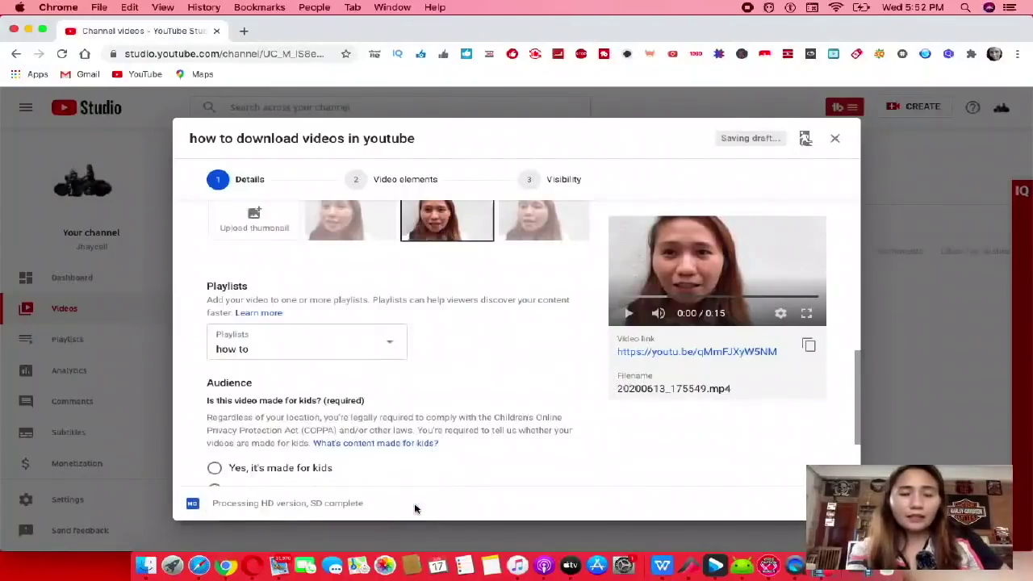
# Set the video's audience to "No, it's not made for kids".
pyautogui.scroll(-2, 388, 388)
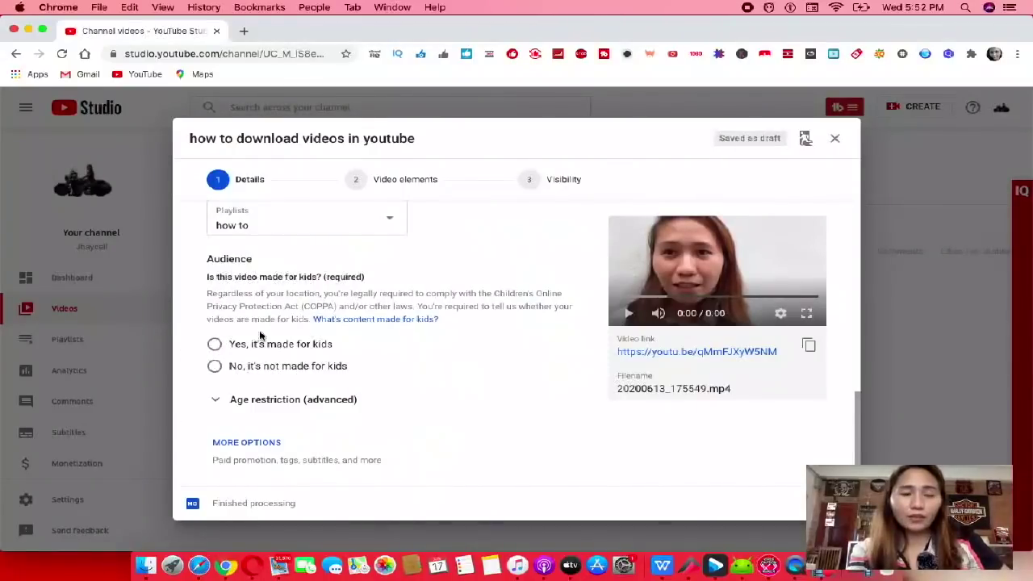
pyautogui.click(214, 365)
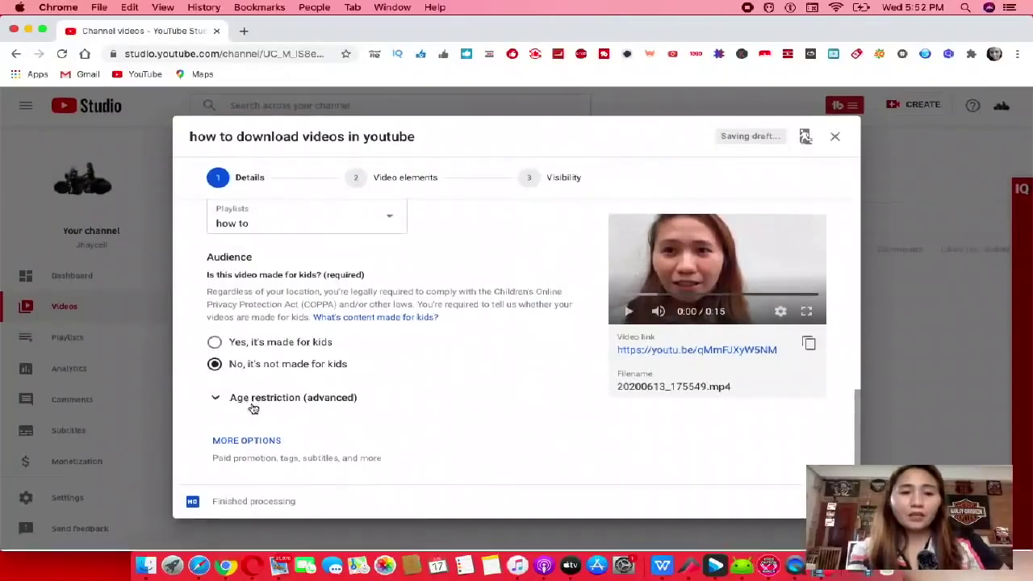
pyautogui.scroll(2, 535, 344)
pyautogui.scroll(10, 536, 344)
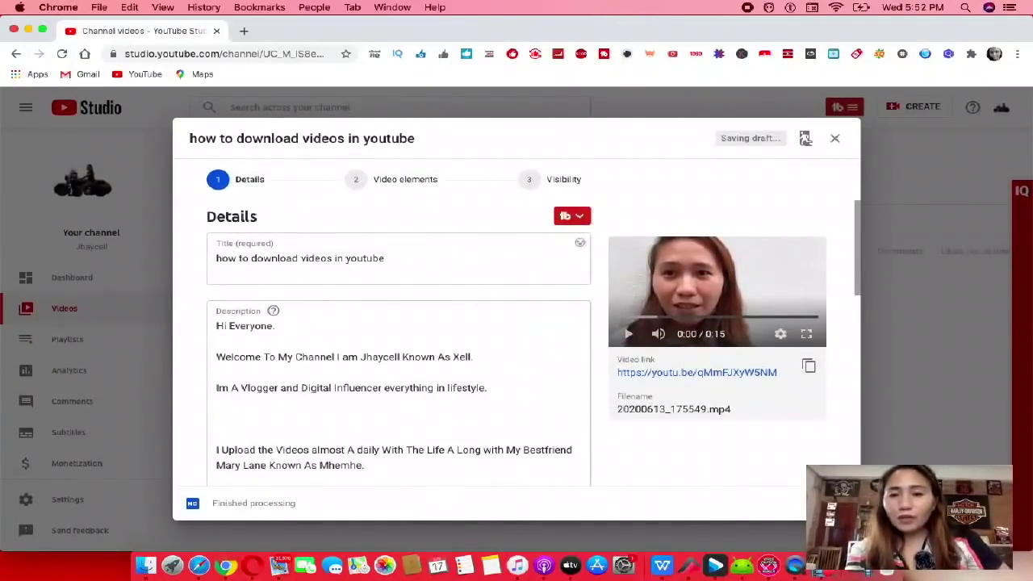
# Add a video card at 0:00 that promotes the uploaded #coronavirus2020 #lockdown video, and return to the upload's video elements.
pyautogui.click(831, 503)
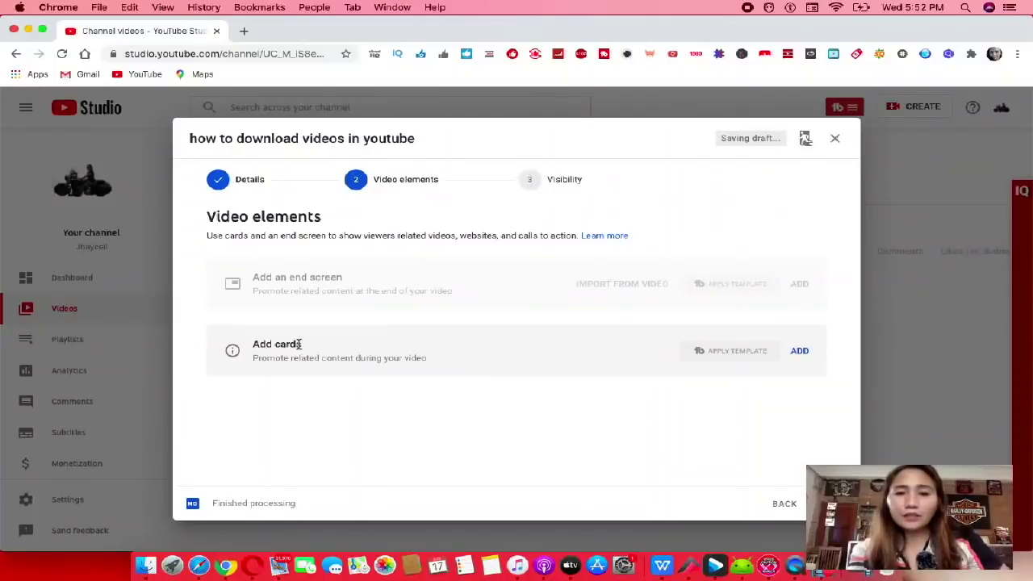
pyautogui.click(796, 351)
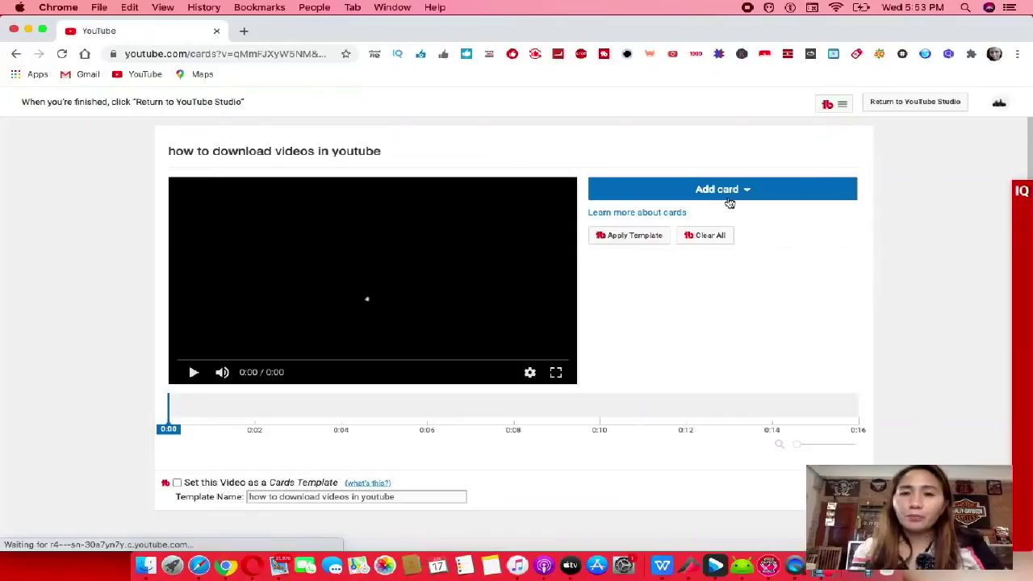
pyautogui.click(728, 199)
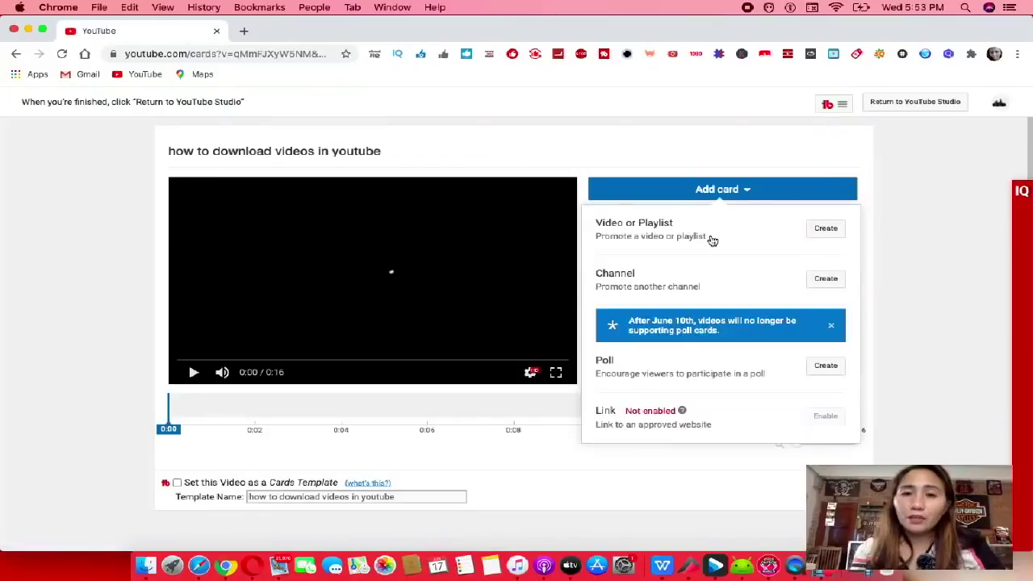
pyautogui.click(825, 230)
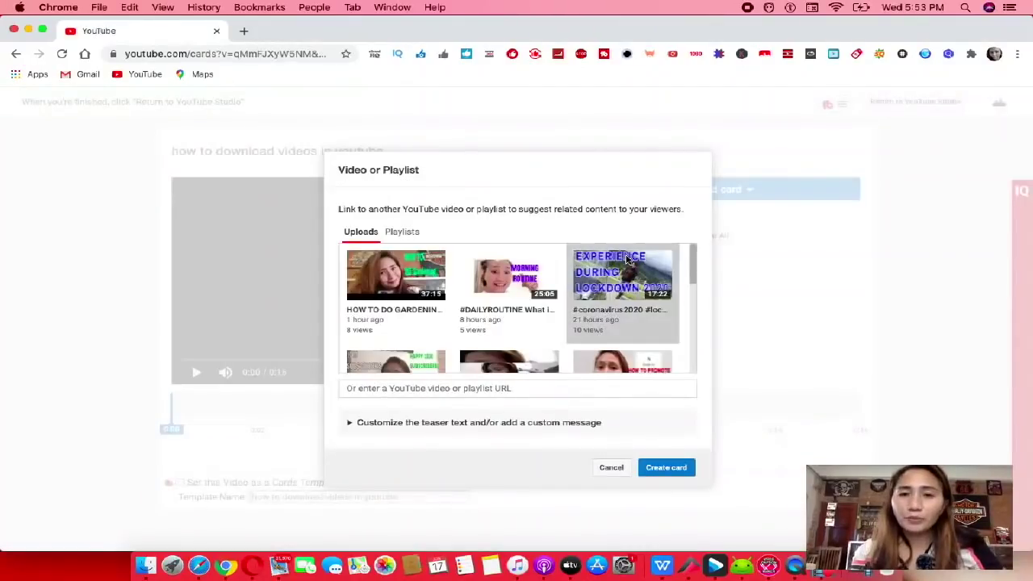
pyautogui.click(666, 468)
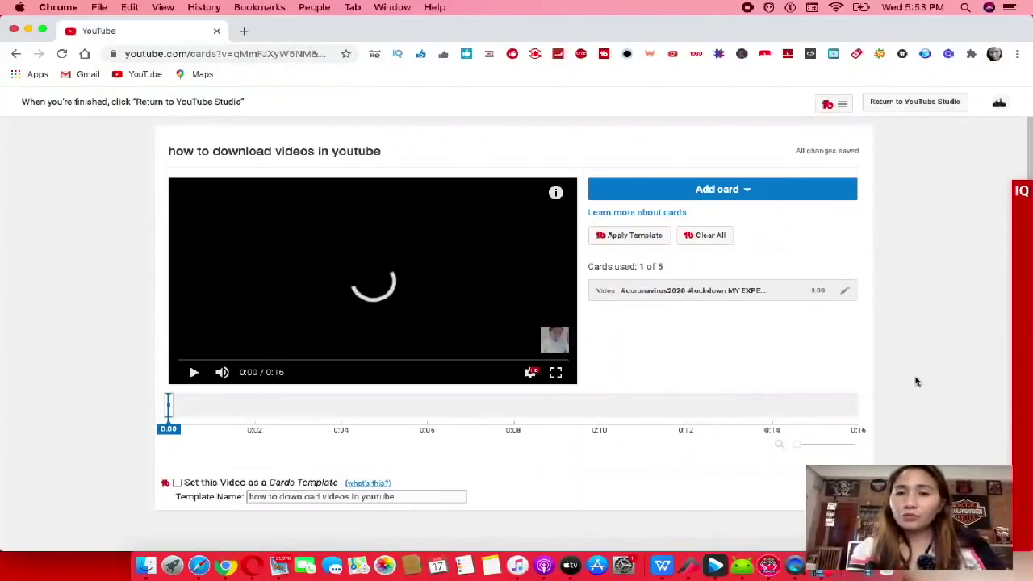
pyautogui.click(884, 111)
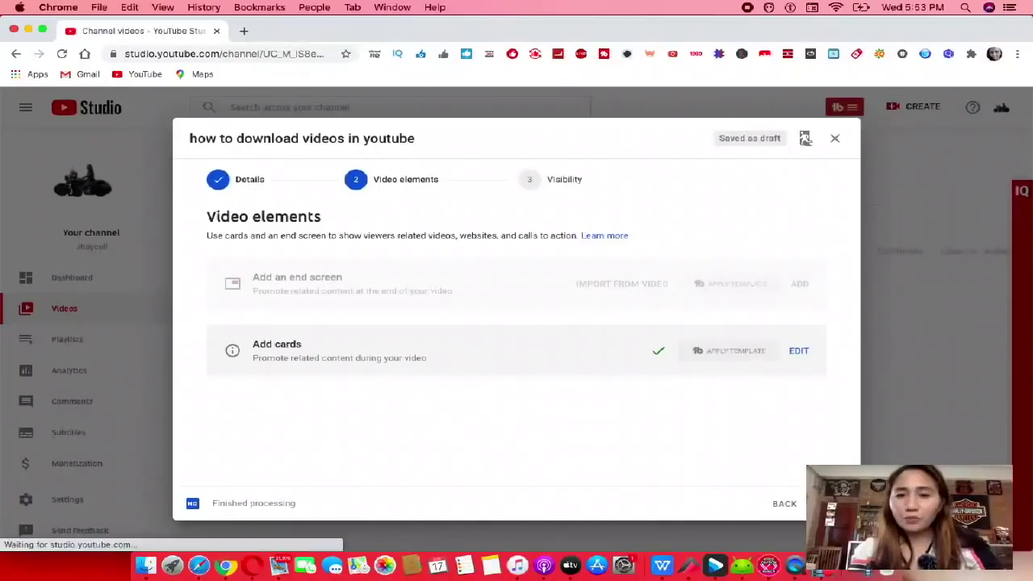
# Schedule the video as a Premiere for Jun 18, 2020 at 12:00 AM.
pyautogui.click(823, 504)
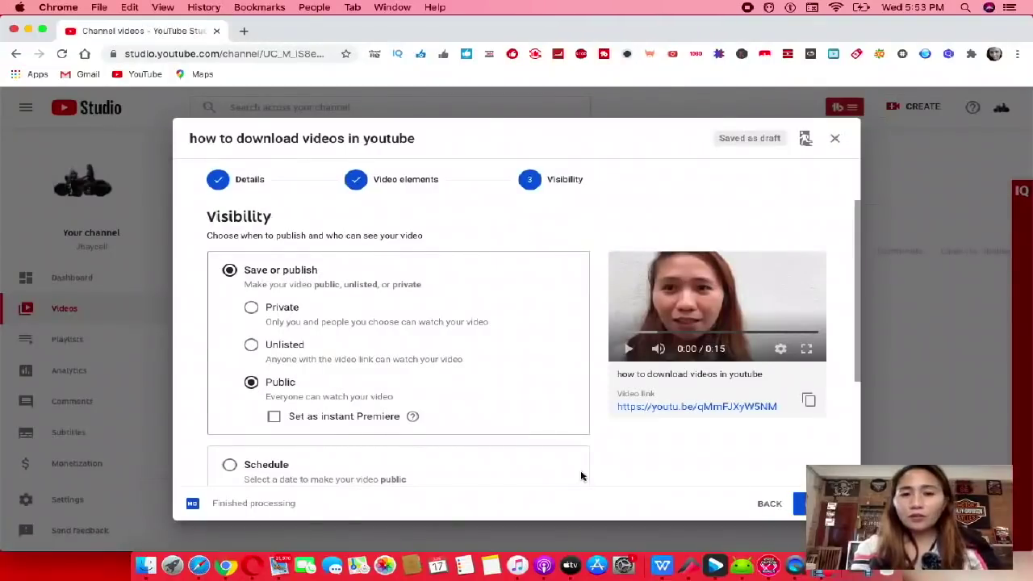
pyautogui.scroll(-3, 650, 452)
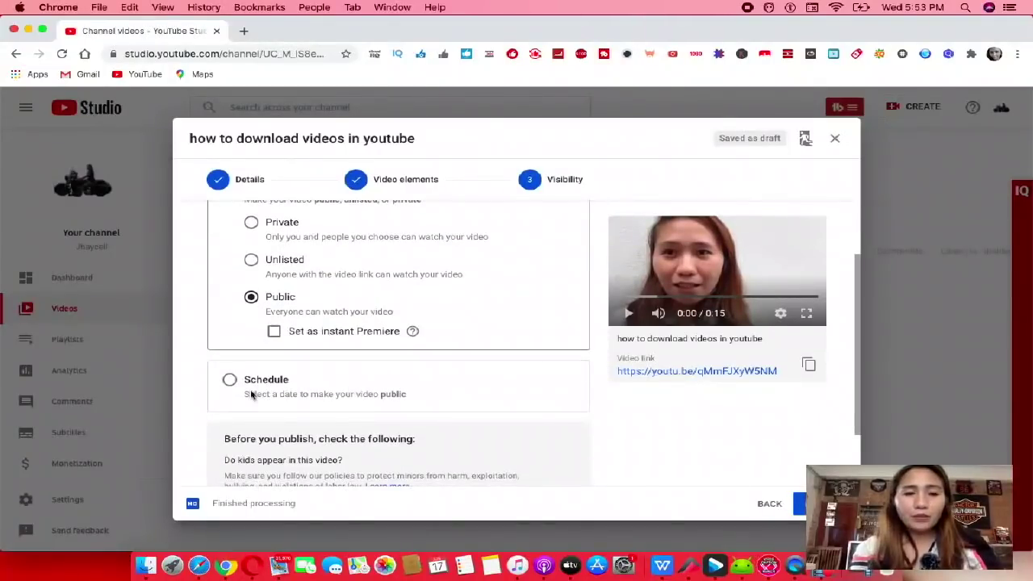
pyautogui.click(231, 384)
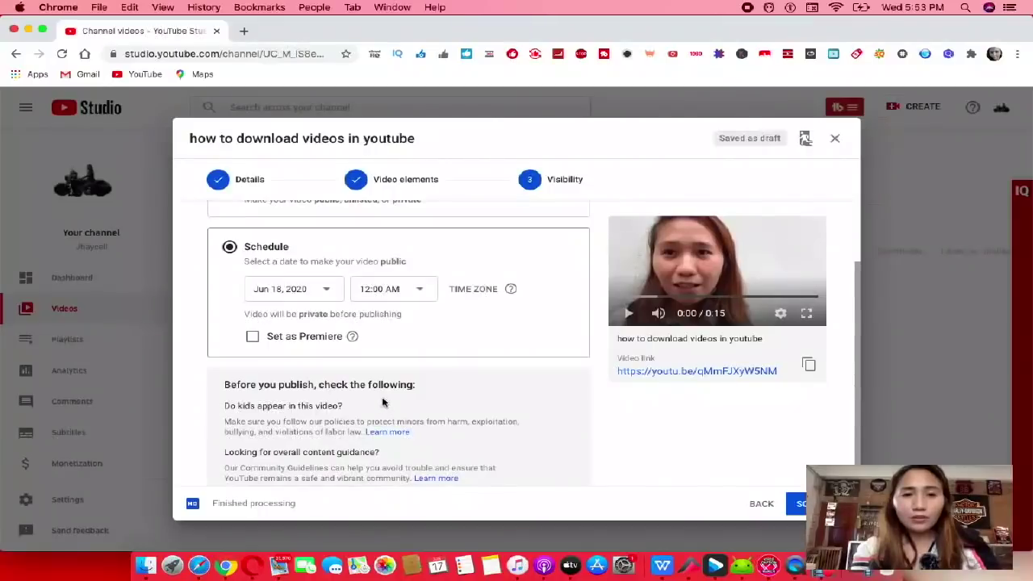
pyautogui.scroll(-1, 355, 360)
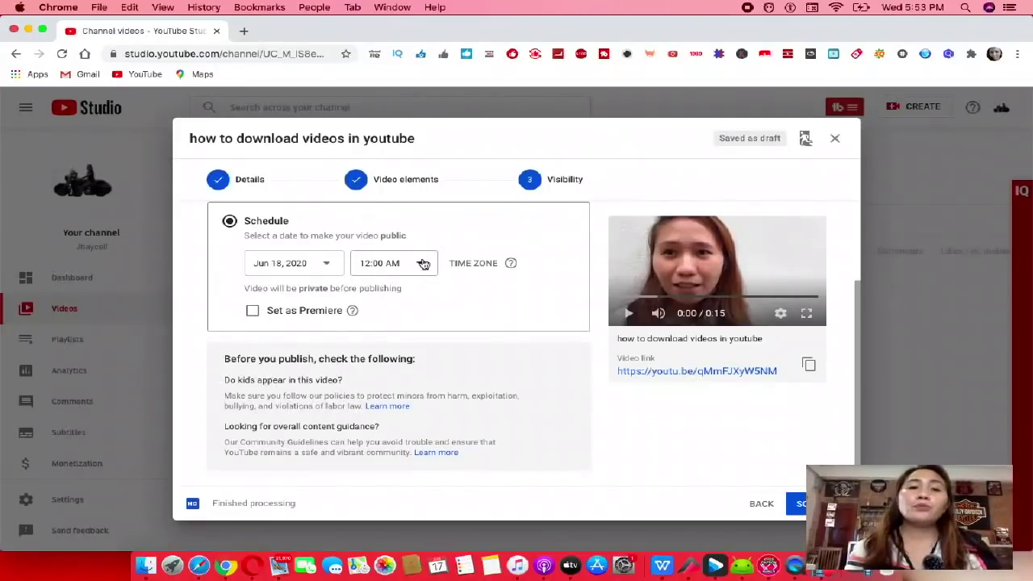
pyautogui.click(256, 314)
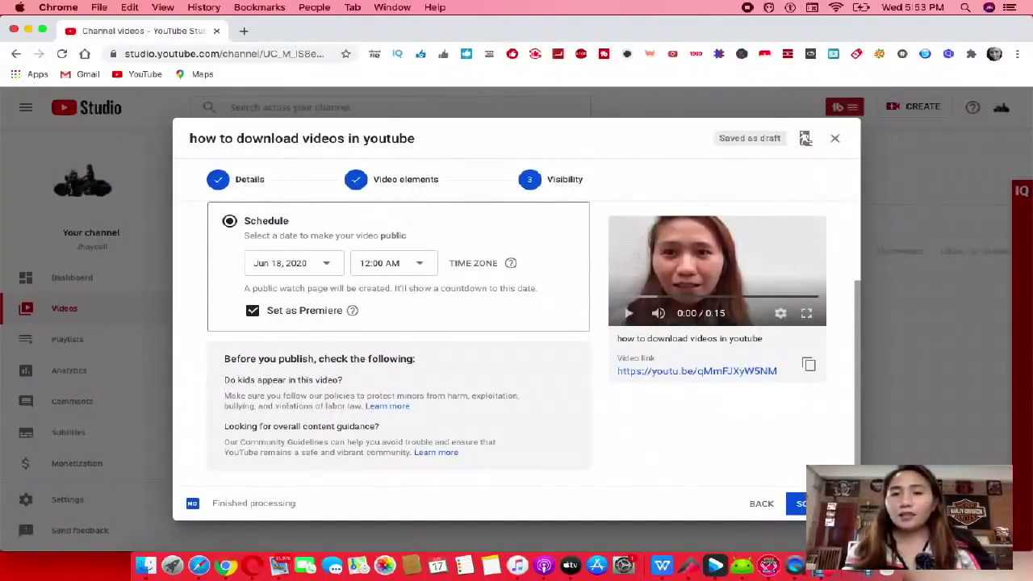
pyautogui.click(799, 504)
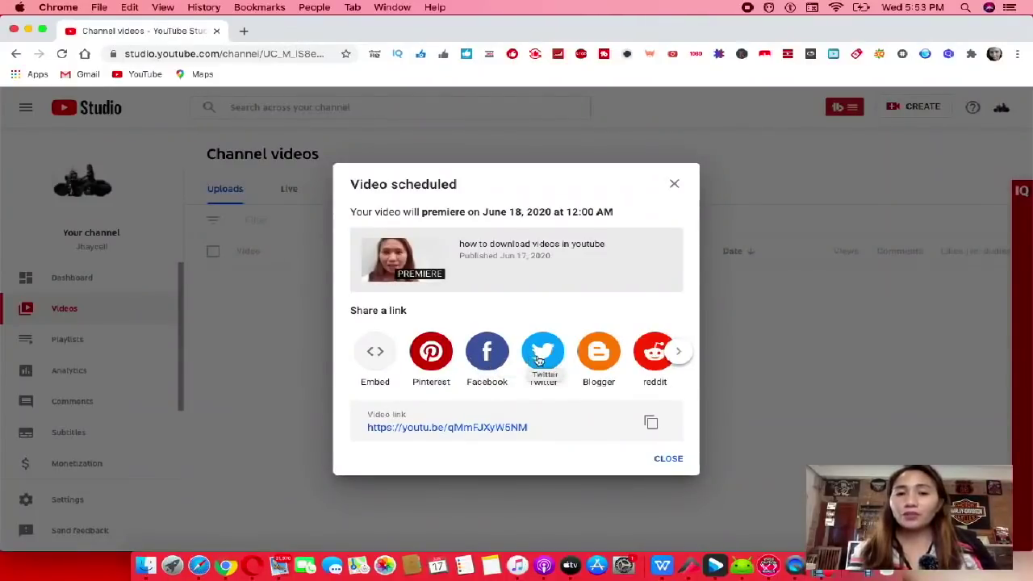
# Look through all the link-sharing options for the scheduled video, and close the confirmation.
pyautogui.click(678, 355)
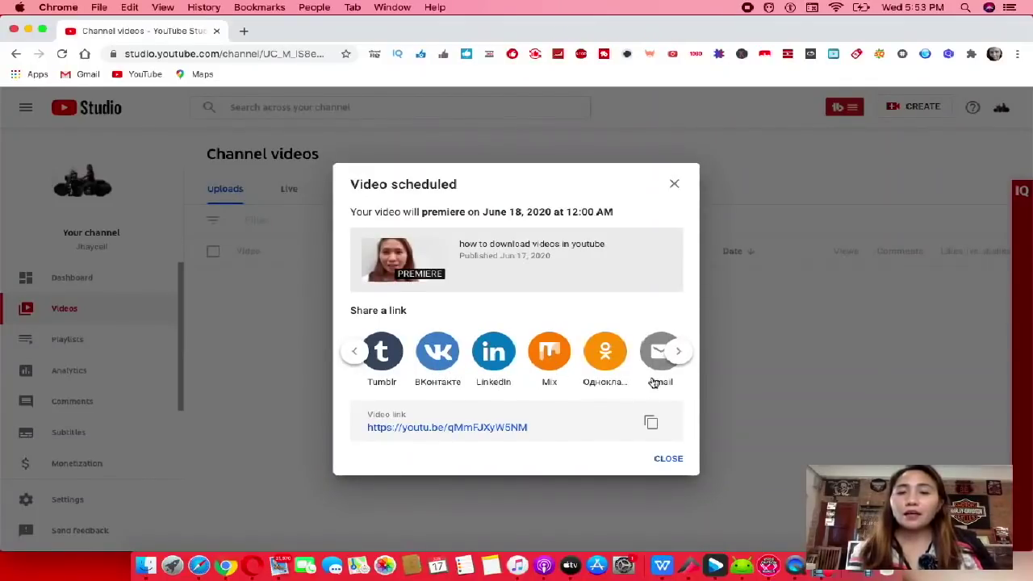
pyautogui.click(690, 349)
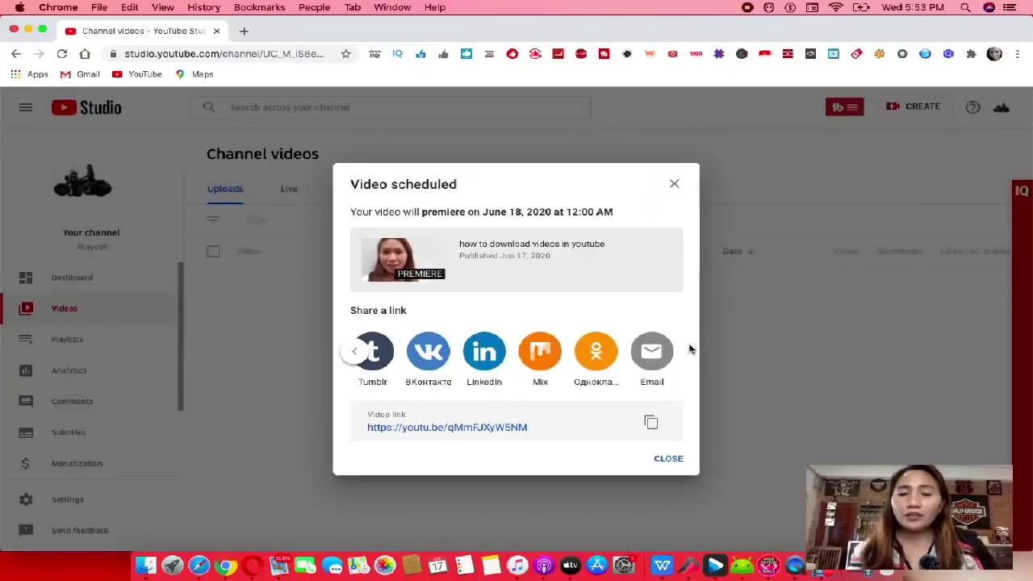
pyautogui.click(675, 185)
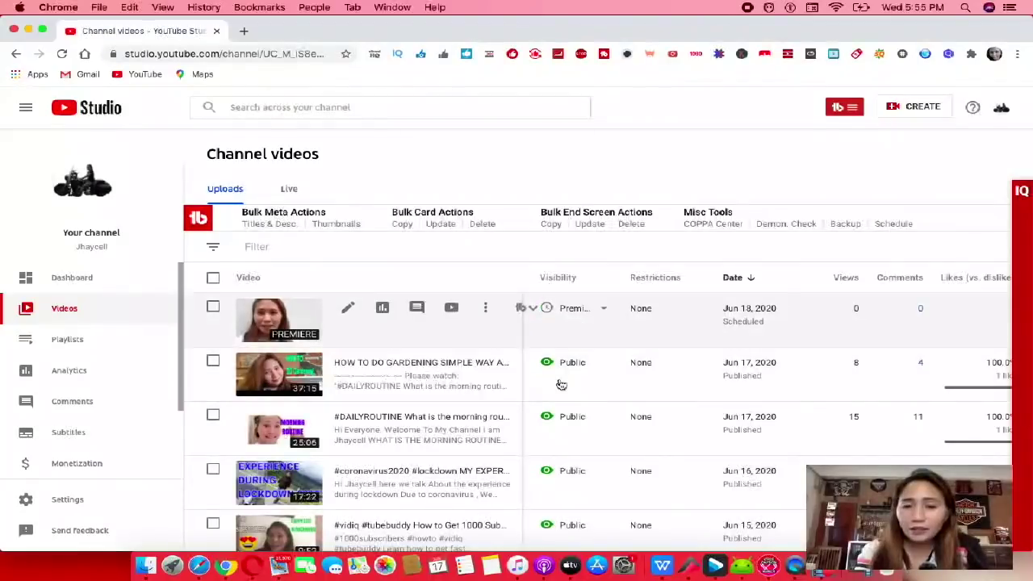
# Open the public channel page and examine how the scheduled video is listed among the uploads on its home page.
pyautogui.click(1007, 118)
pyautogui.click(936, 189)
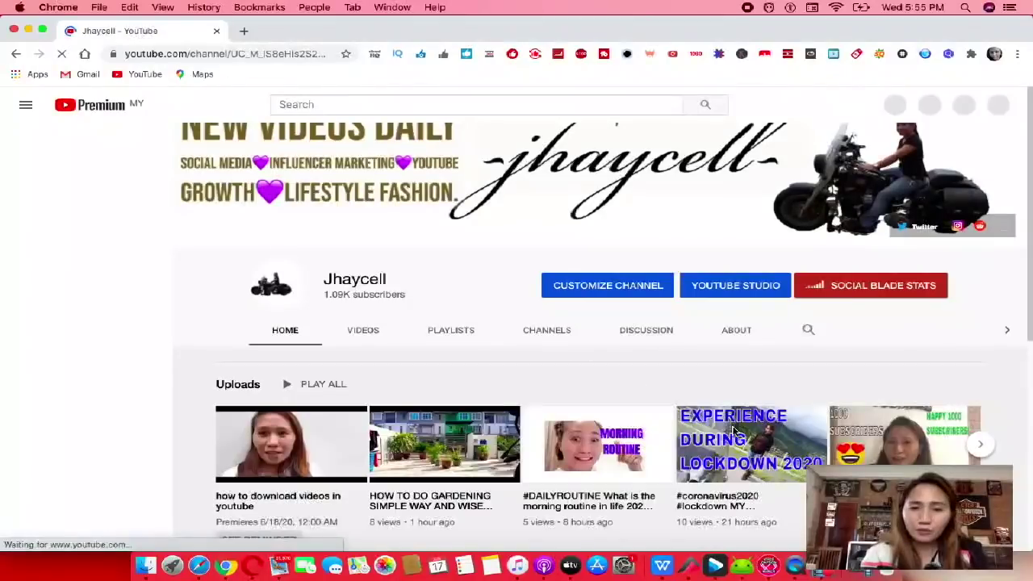
pyautogui.scroll(-3, 168, 480)
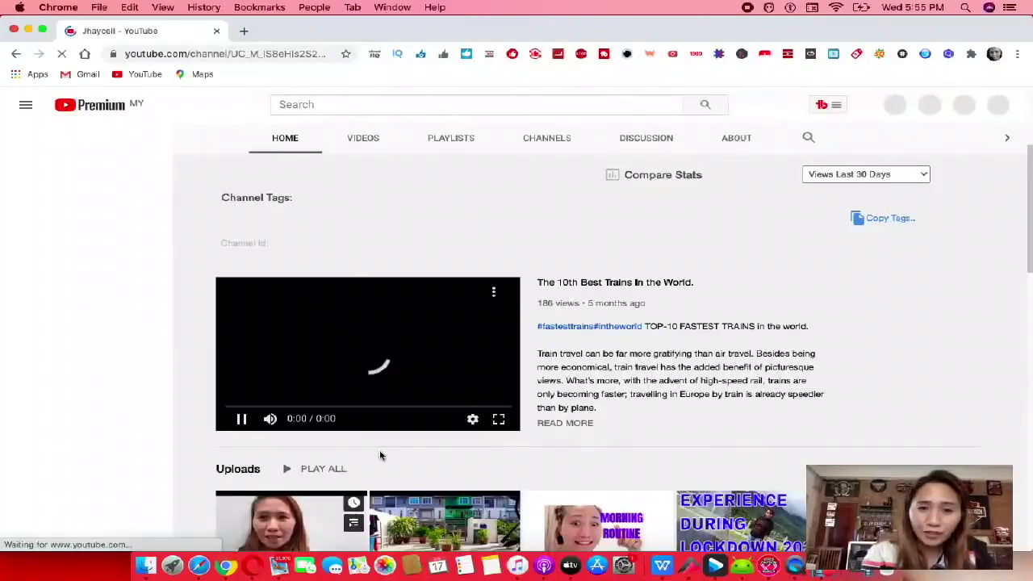
pyautogui.scroll(-1, 380, 456)
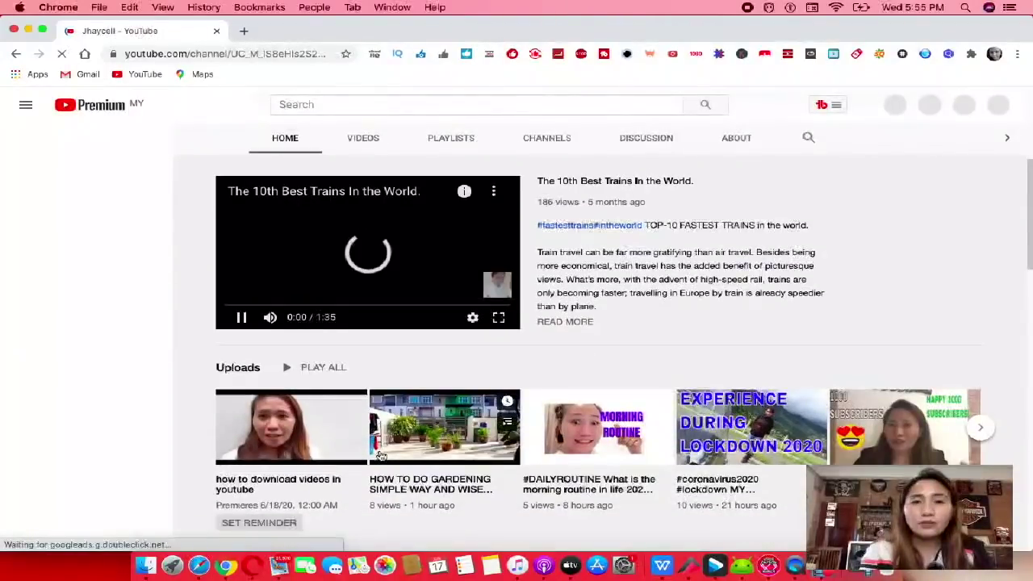
pyautogui.scroll(-1, 381, 456)
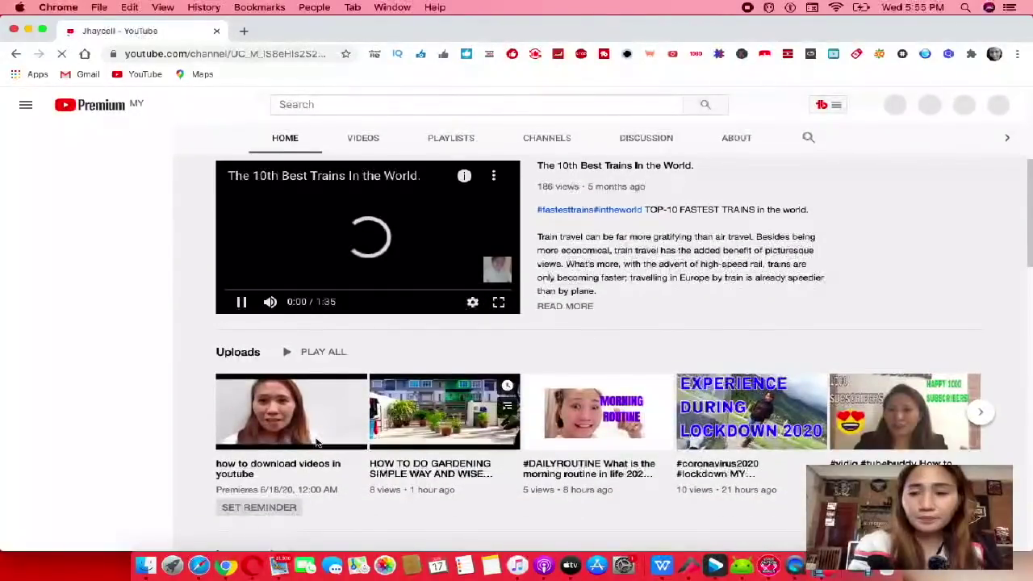
pyautogui.scroll(3, 317, 442)
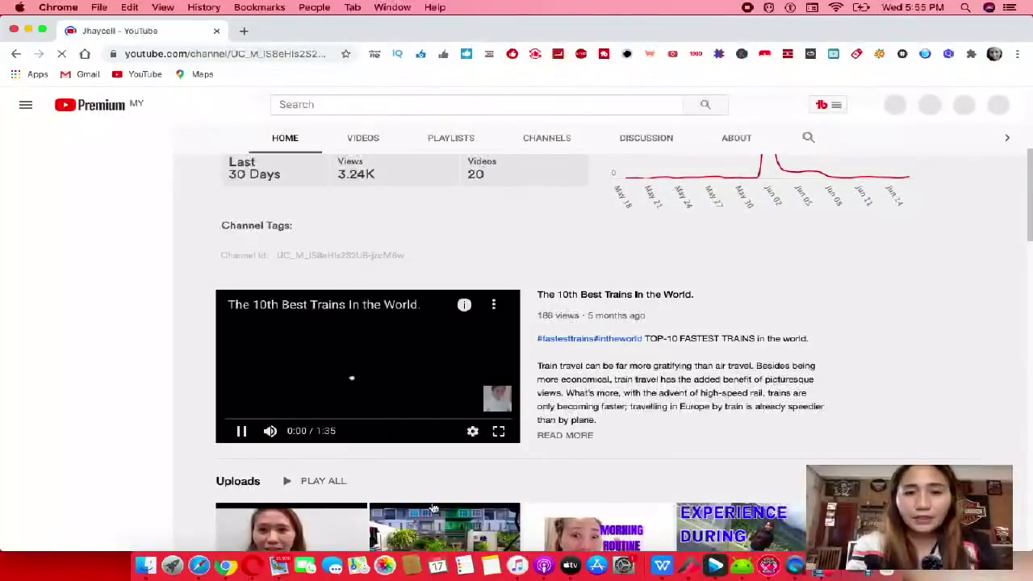
pyautogui.scroll(-3, 526, 479)
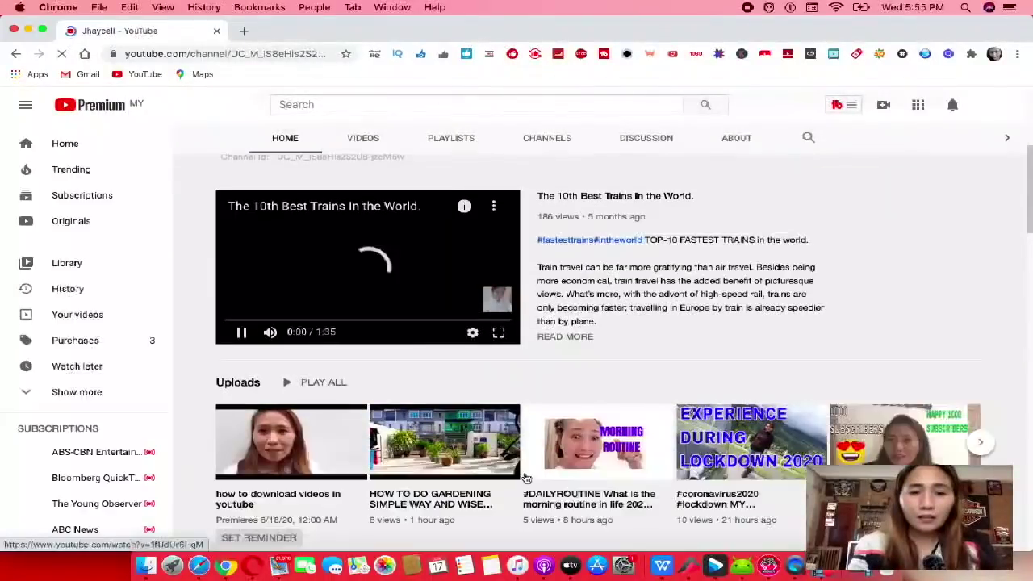
pyautogui.scroll(-2, 526, 478)
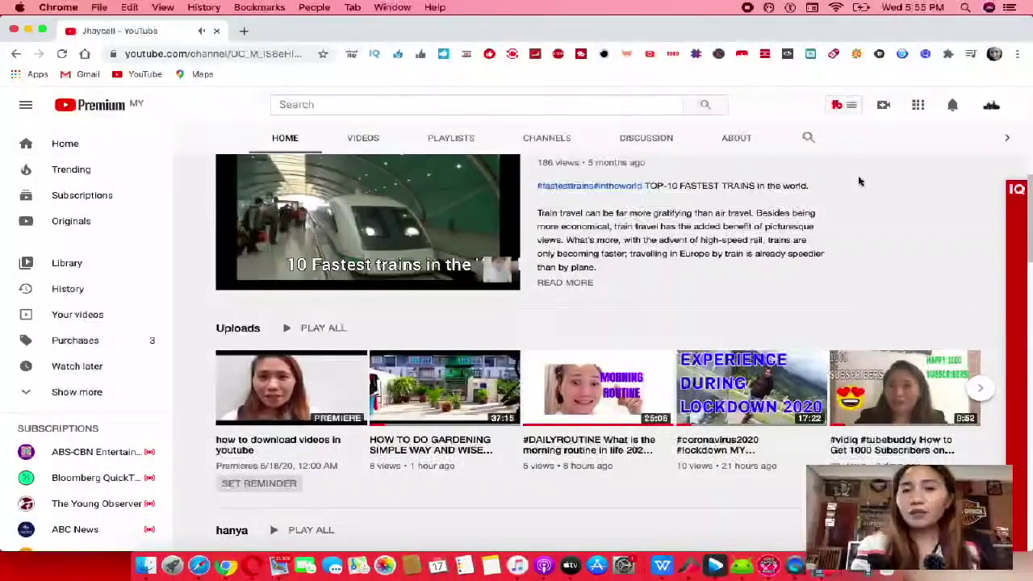
# Examine the channel's full list of uploaded videos for the scheduled Premiere.
pyautogui.click(364, 140)
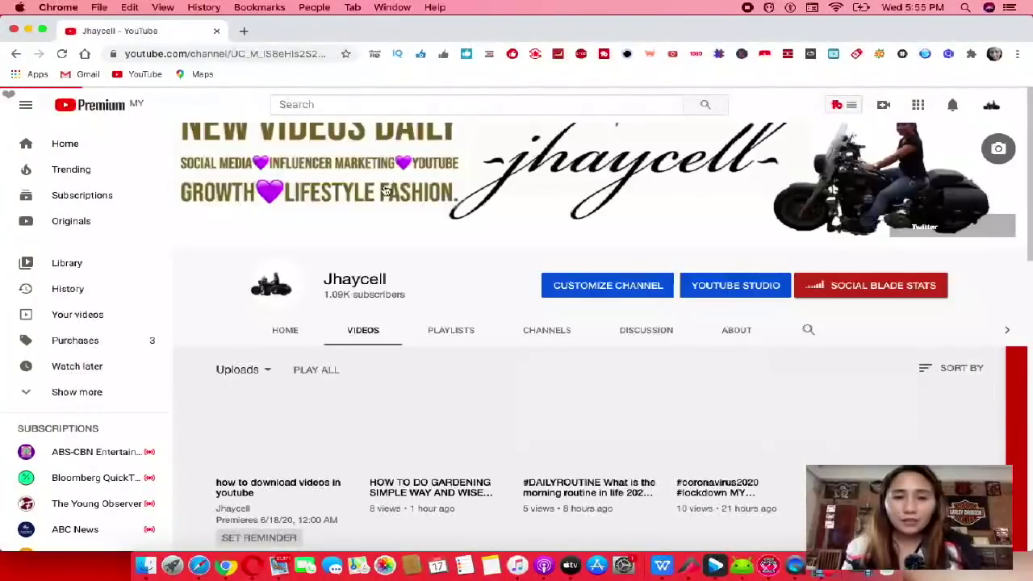
pyautogui.scroll(-1, 396, 314)
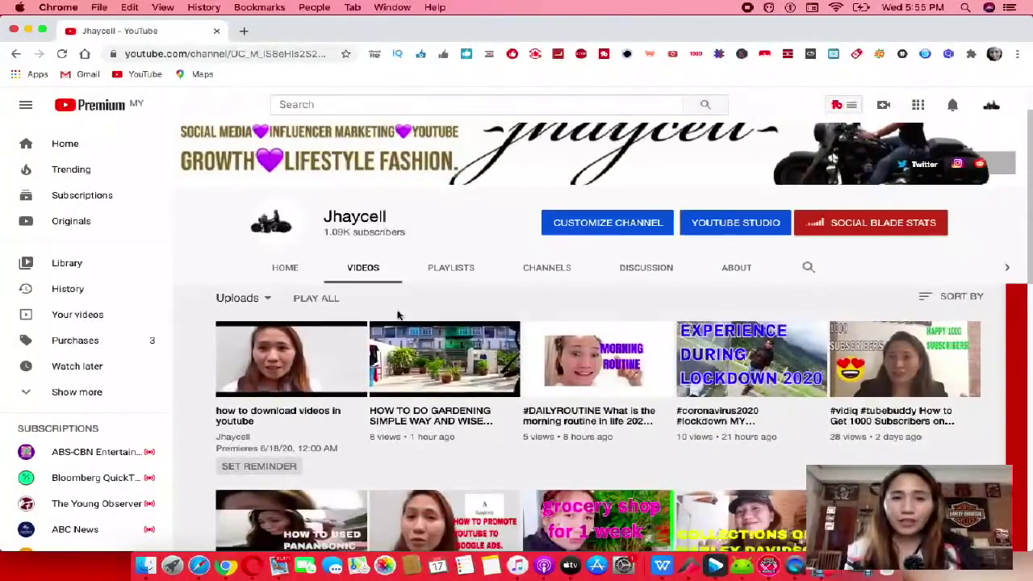
pyautogui.scroll(-1, 396, 315)
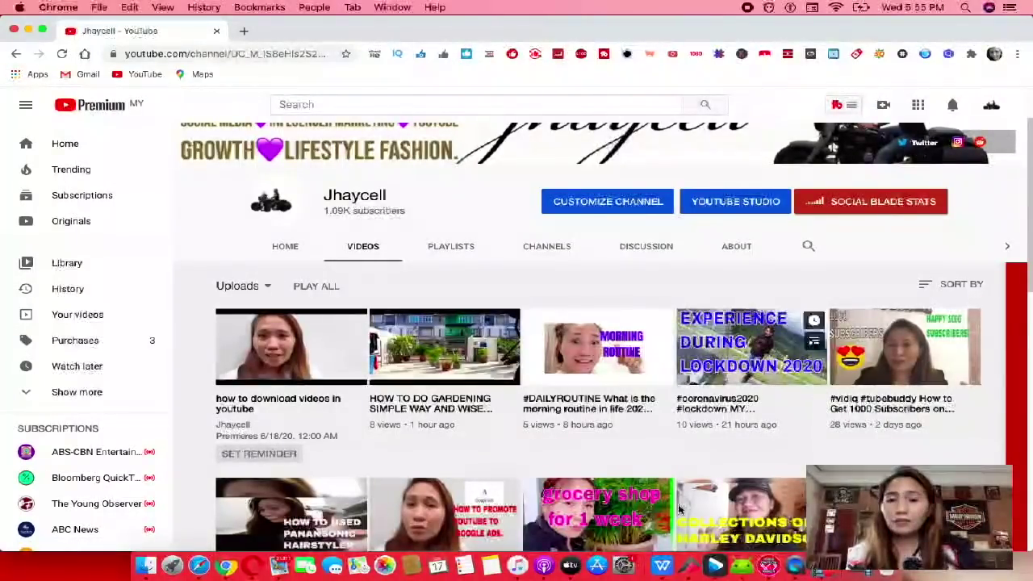
pyautogui.scroll(2, 682, 358)
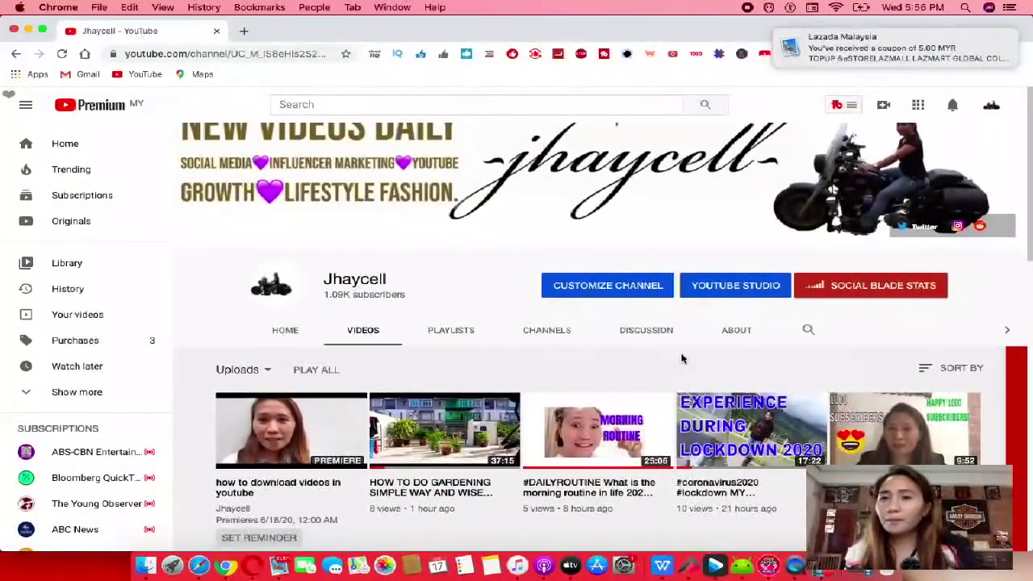
# Return from the public channel page to YouTube Studio.
pyautogui.click(991, 107)
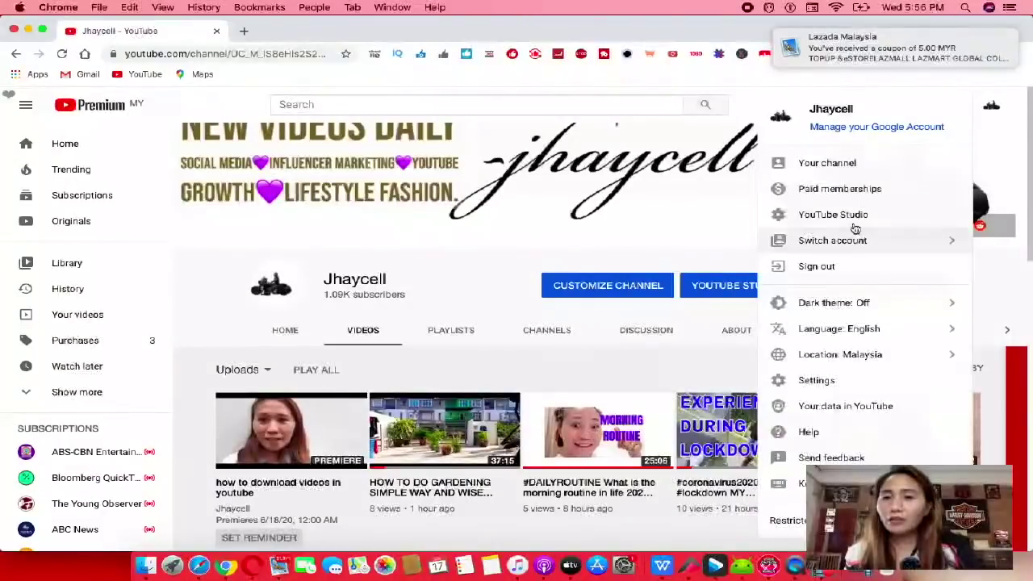
pyautogui.click(854, 226)
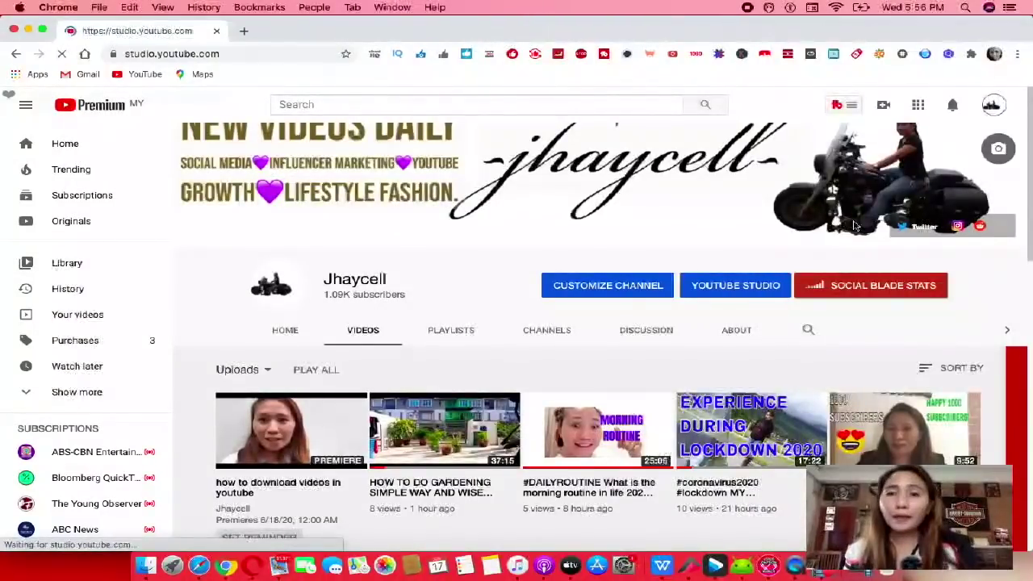